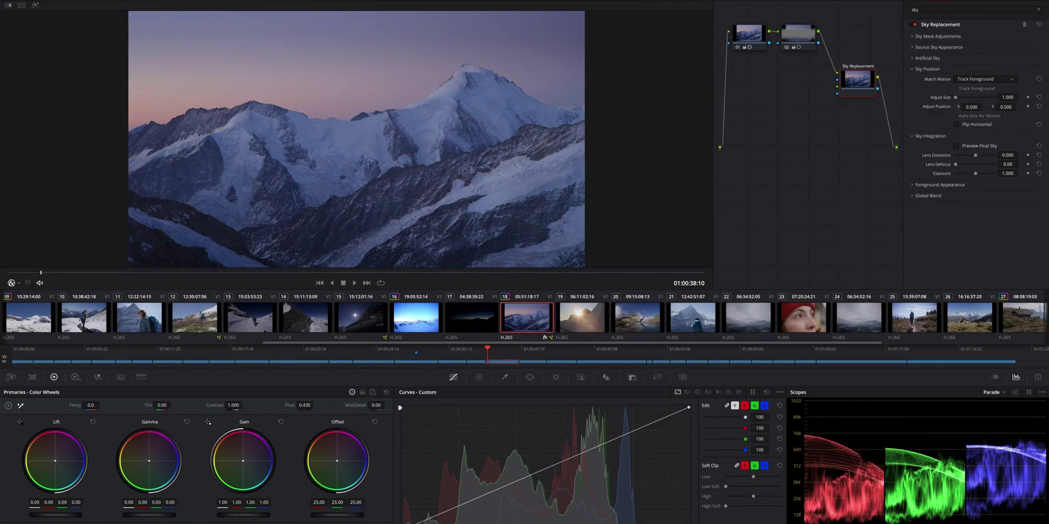
- Switch to the Fairlight page (Shift+7) to view the Podcast Audio mixer with Voice Isolation at 100
key("shift+7")
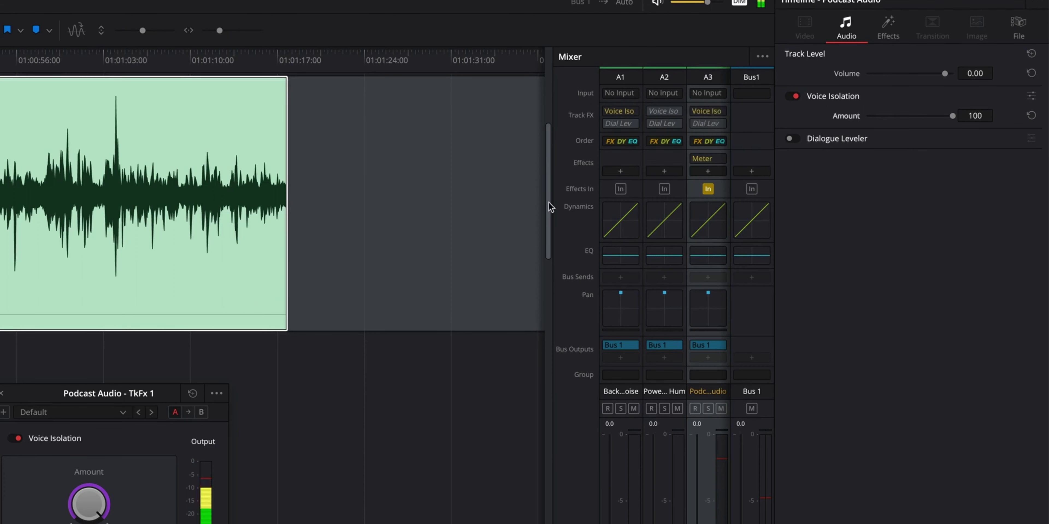
- Drag the Podcast Audio - TkFx 1 plugin window from the bottom-left up to the upper middle
left_click_drag(148, 395, 462, 106)
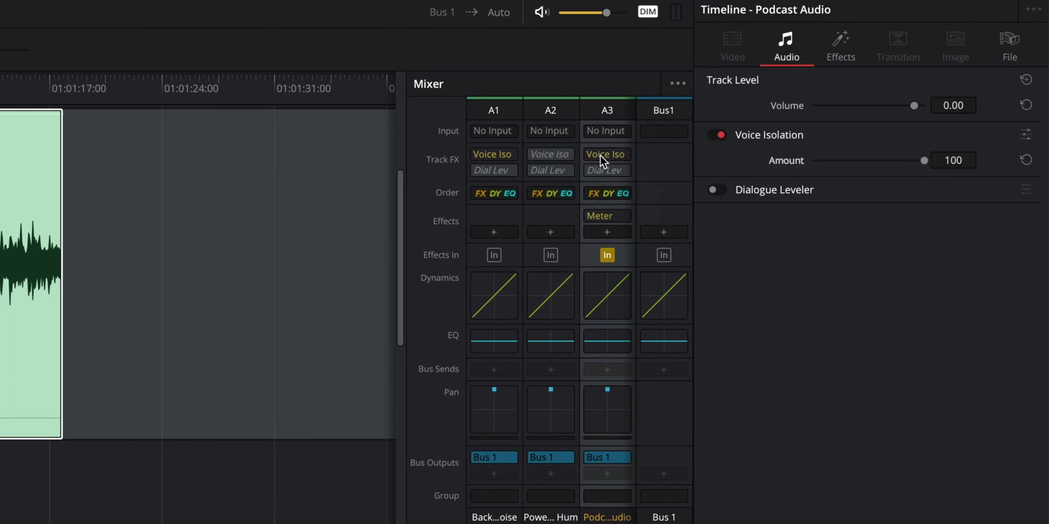
- Move the Podcast Audio - TkFx 1 Voice Isolation window from the bottom-left to screen centre
mouse_move(600, 154)
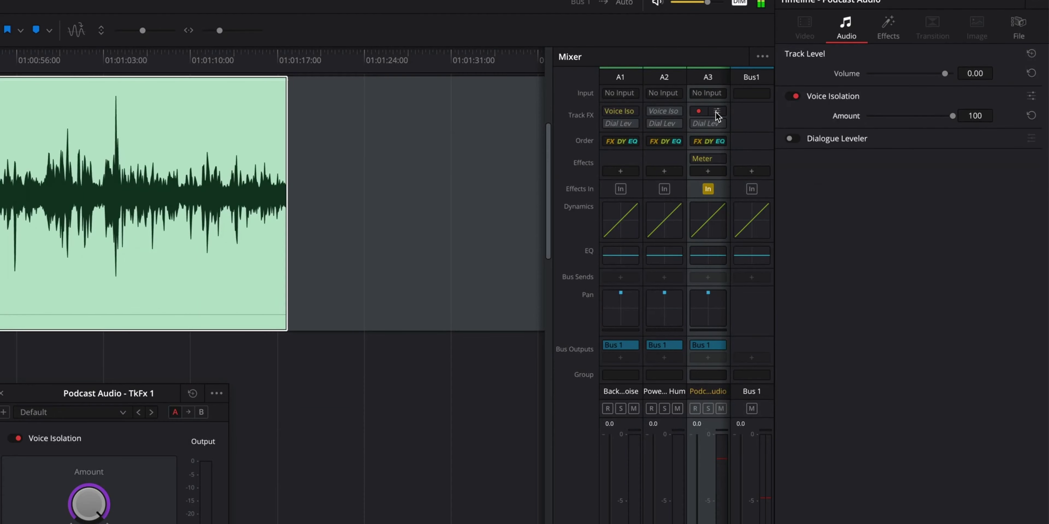
left_click_drag(149, 397, 462, 106)
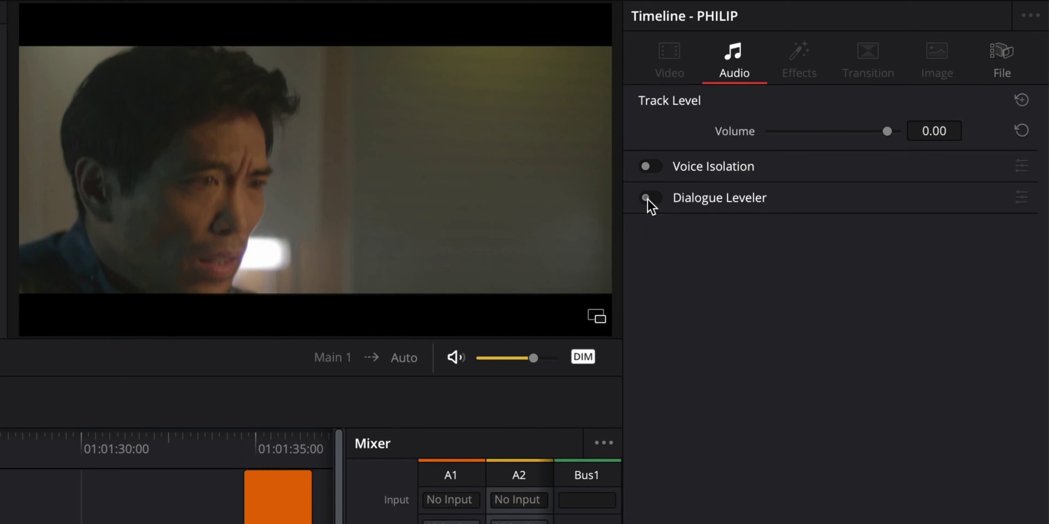
- Enable Dialogue Leveler, open A1's Dialogue Leveler and Voice Isolation windows, and play the chef clip
left_click(649, 199)
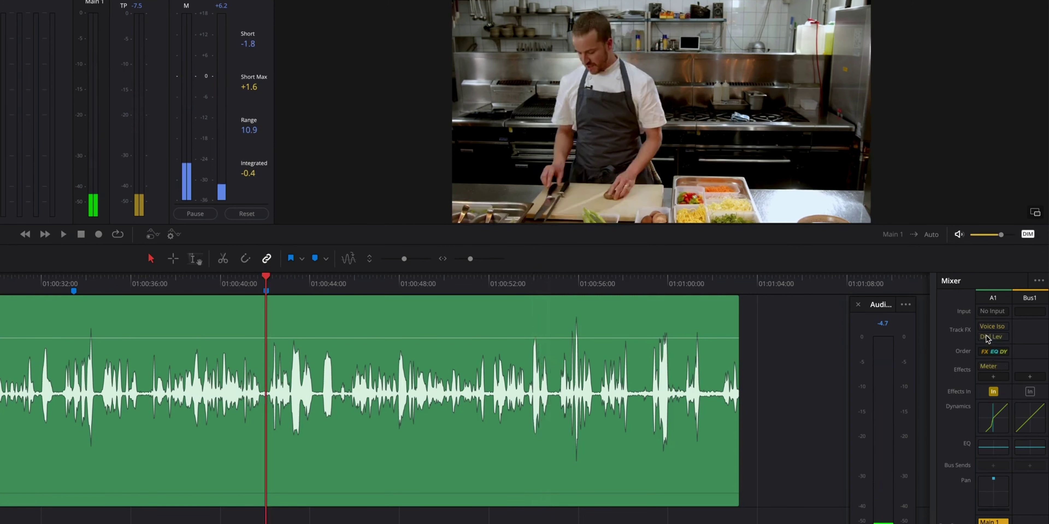
left_click(1000, 337)
key("space")
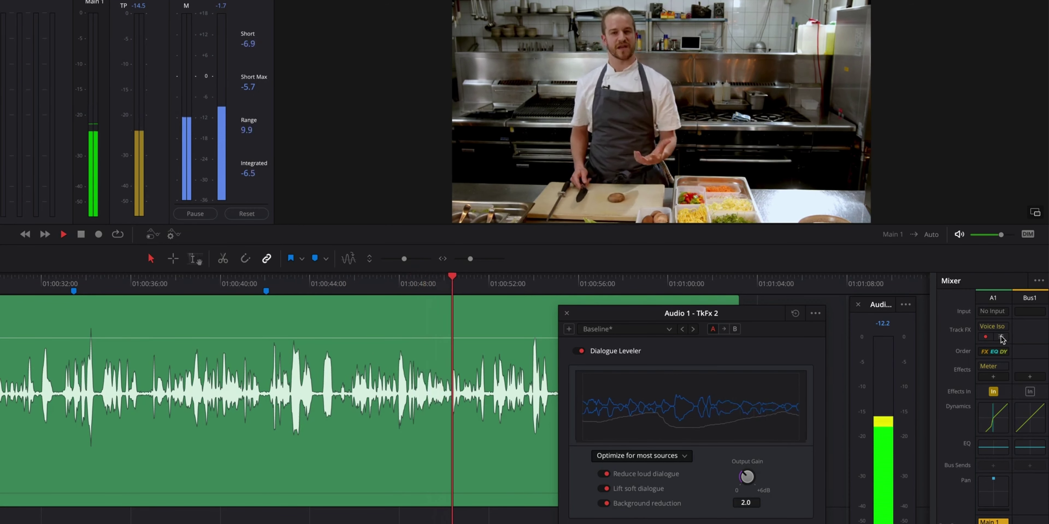
left_click(1002, 328)
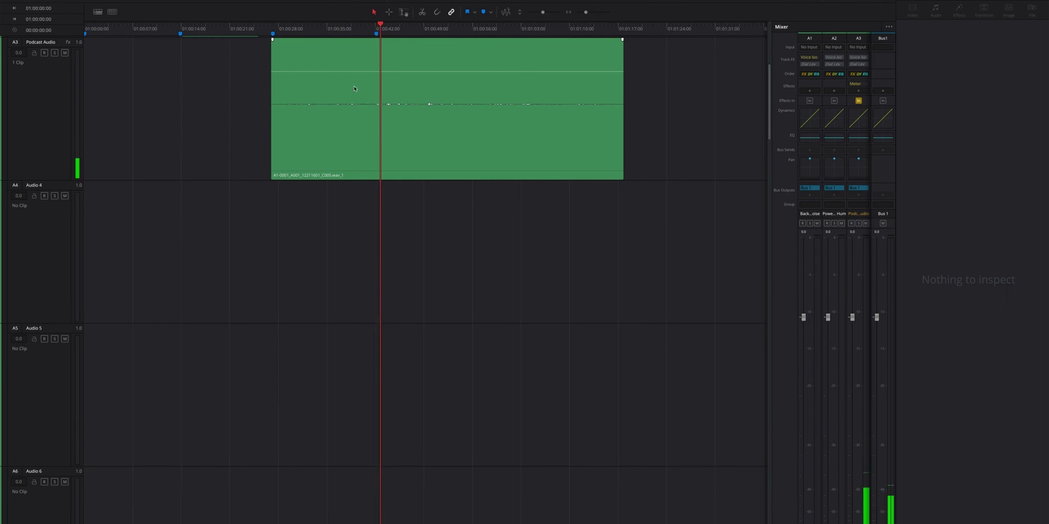
- Drag the quiet podcast clip's volume line up to +30 dB
left_click_drag(357, 58, 357, 35)
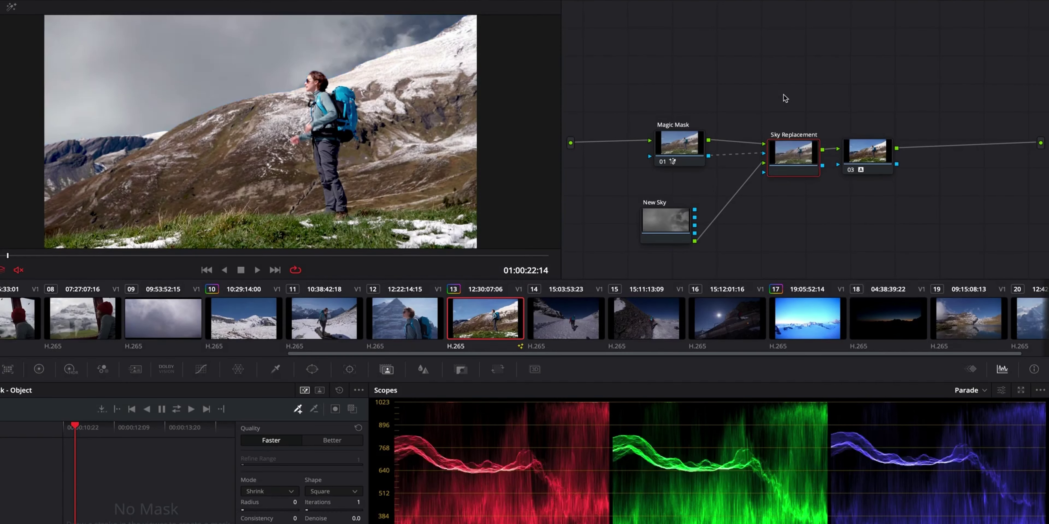
- Toggle the Sky Replacement node off and on to compare against the original sky
key("ctrl+d")
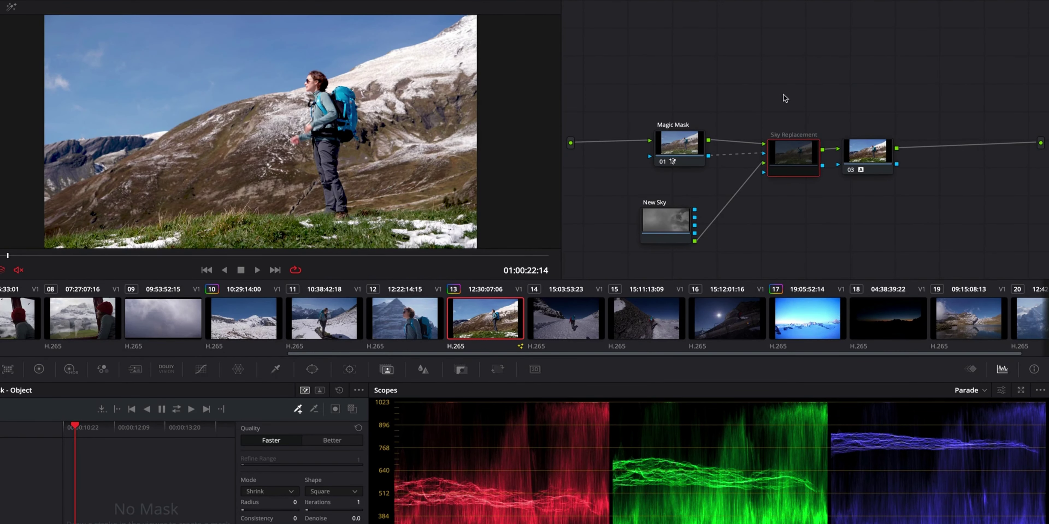
key("ctrl+d")
key("ctrl+d")
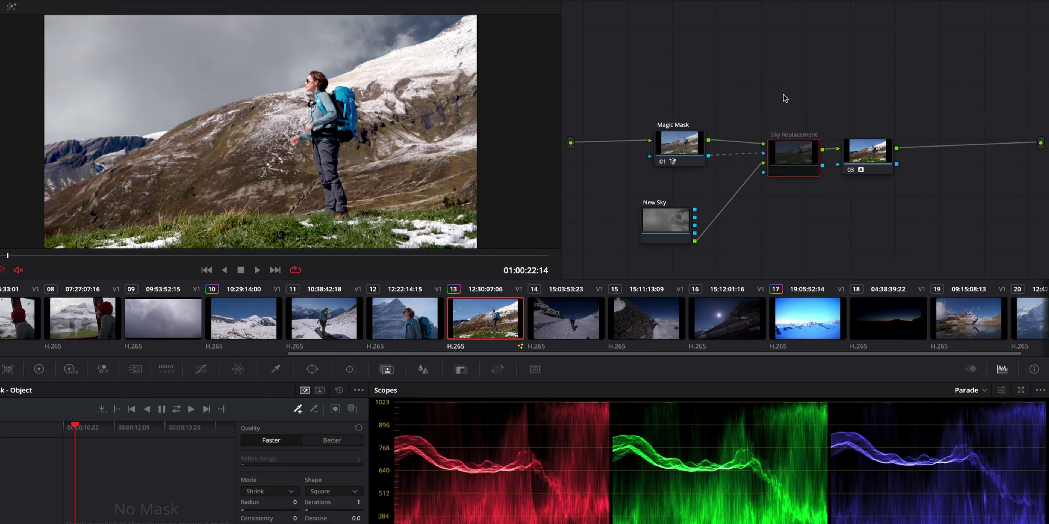
key("ctrl+d")
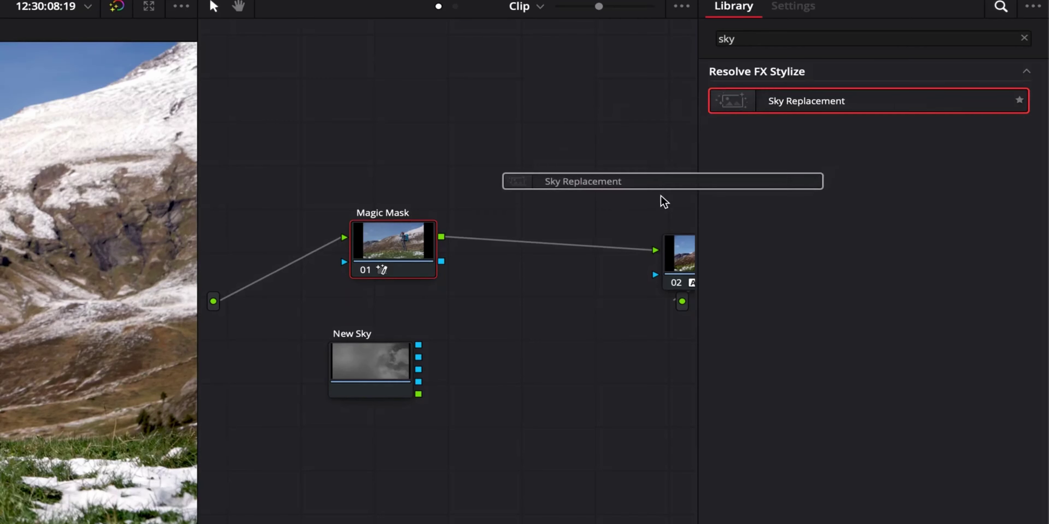
- Insert Sky Replacement after Magic Mask, track the mask, and enable Track Foreground and Auto-Size for Motion
left_click_drag(586, 248, 589, 249)
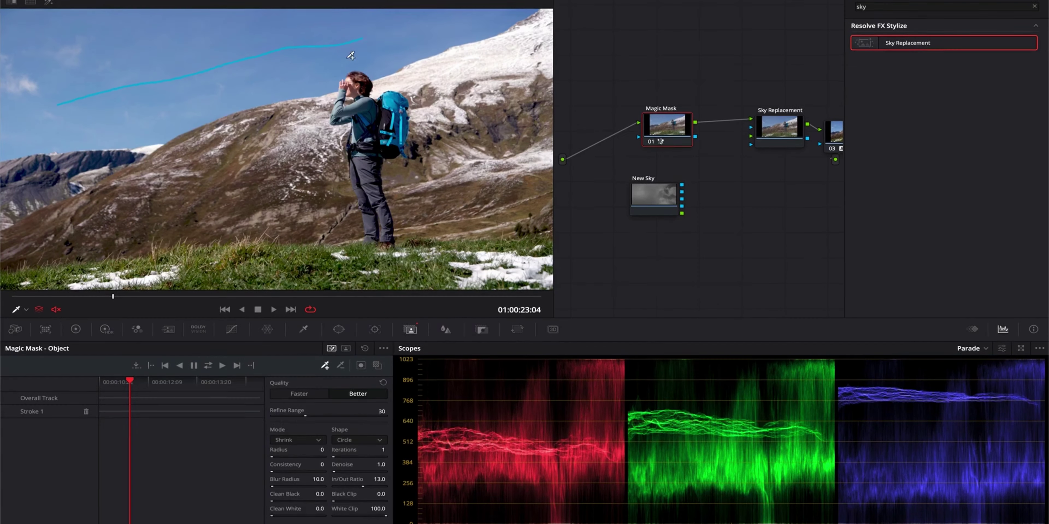
left_click(211, 365)
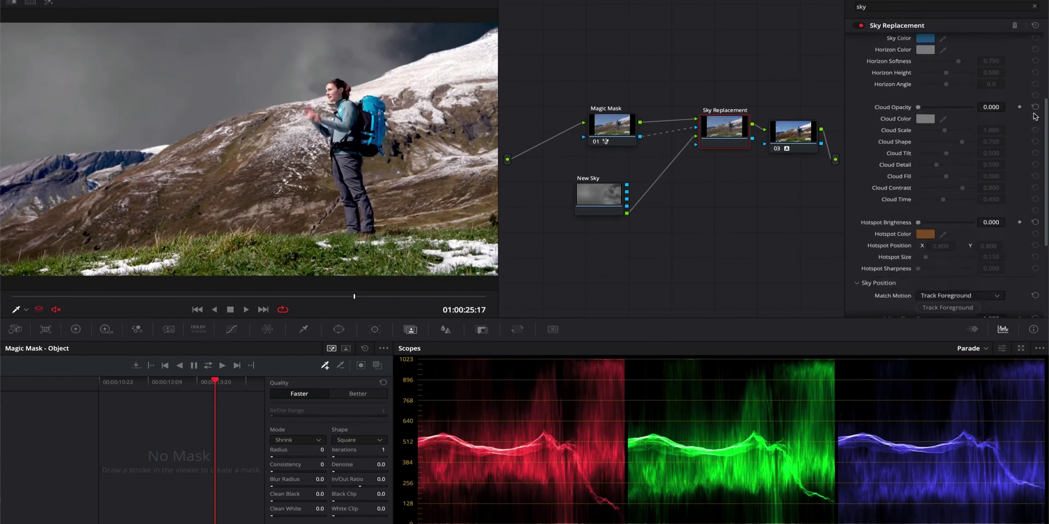
scroll(1034, 192, "down", 2)
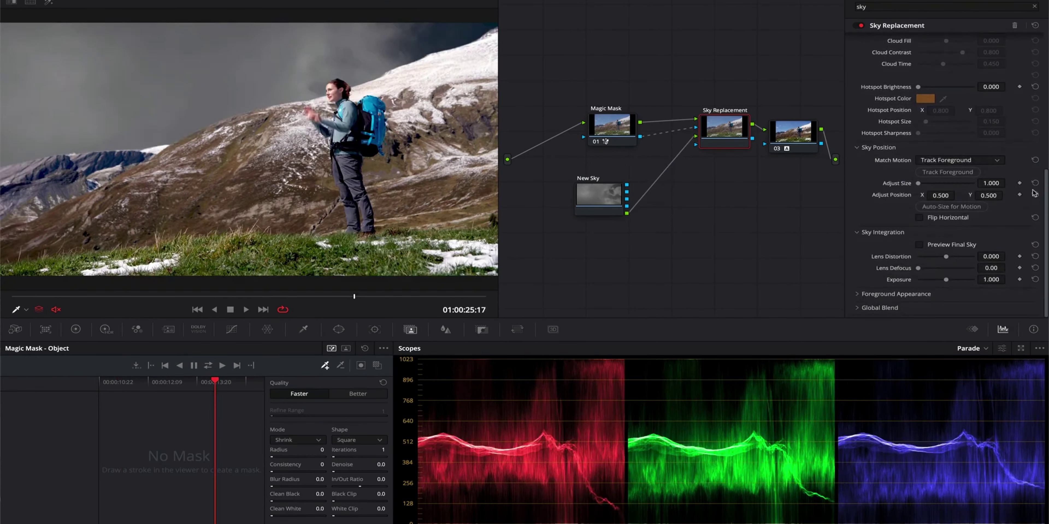
left_click(969, 171)
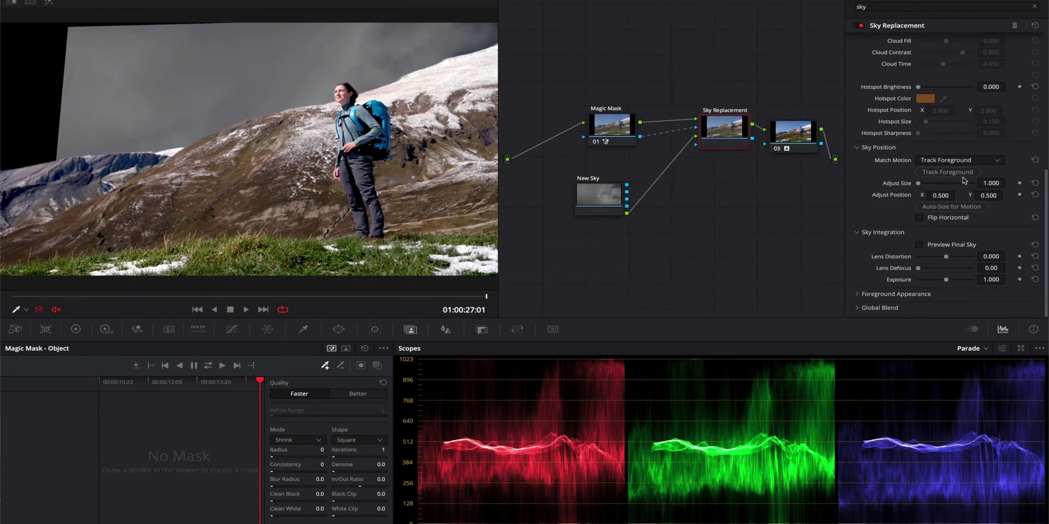
left_click(950, 206)
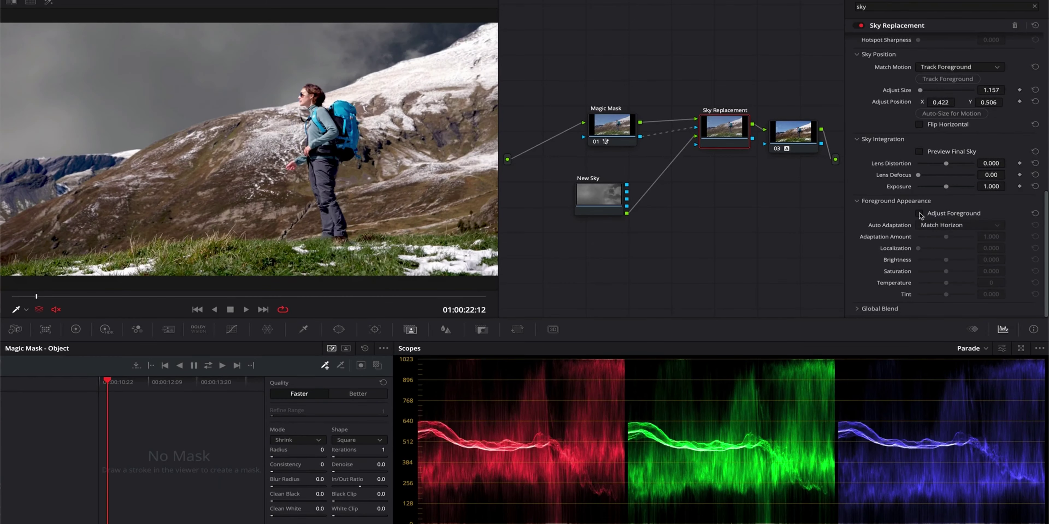
left_click(920, 214)
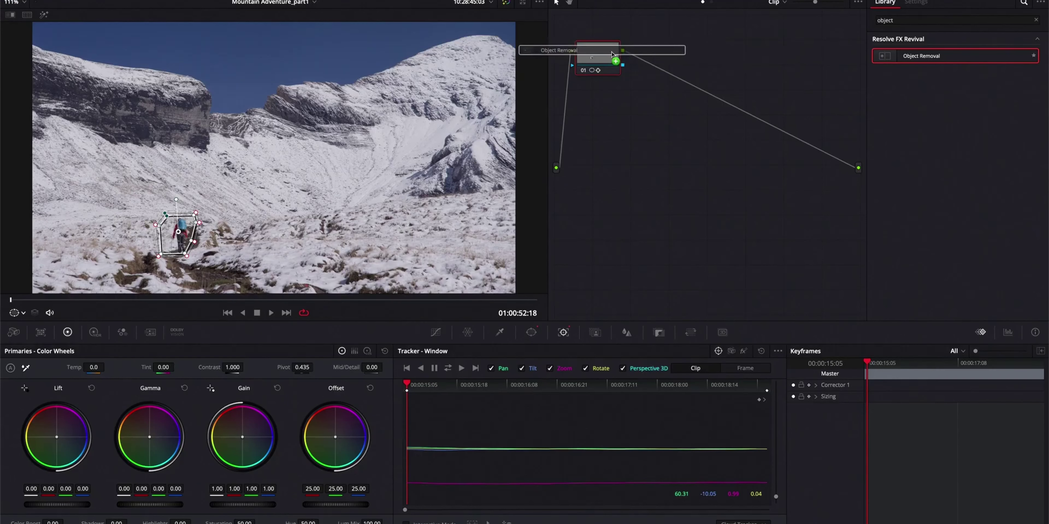
- Drop Object Removal onto node 01 and run its Scene Analysis
left_click_drag(611, 54, 612, 56)
left_click(962, 80)
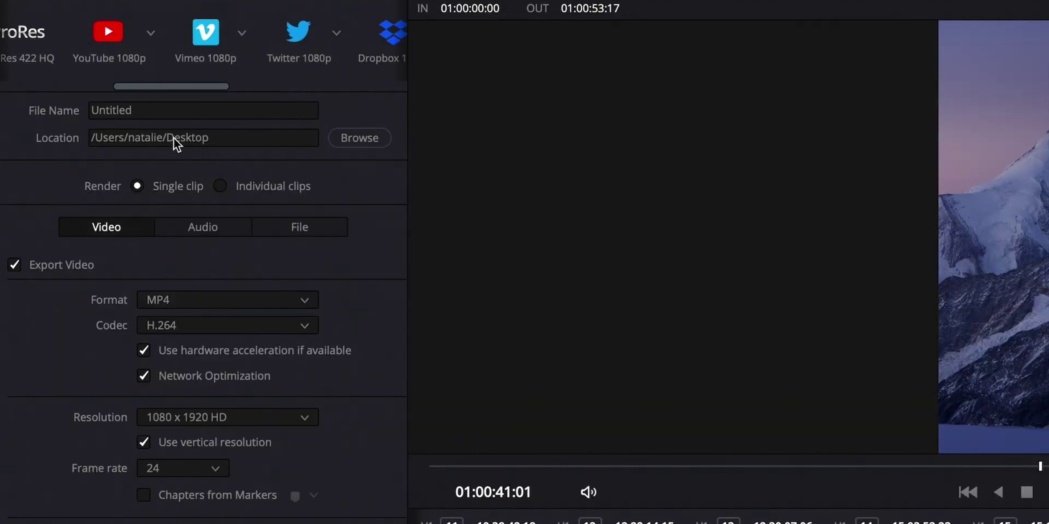
- Apply the Vimeo 1080p web-upload render preset
left_click(199, 49)
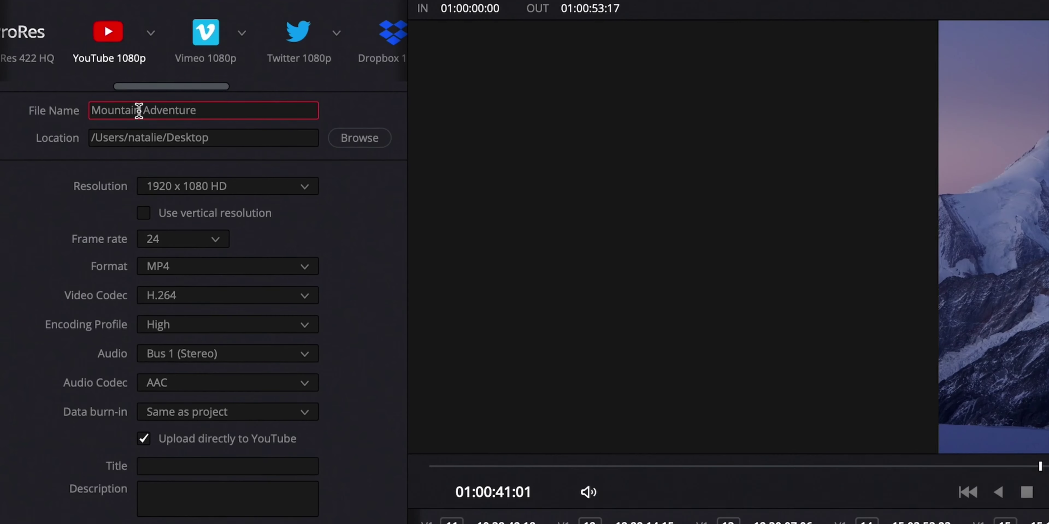
- Name the file 'Part 1', use vertical 1080 x 1920 resolution, and set the encoding profile to High
type("Part 1")
left_click(144, 213)
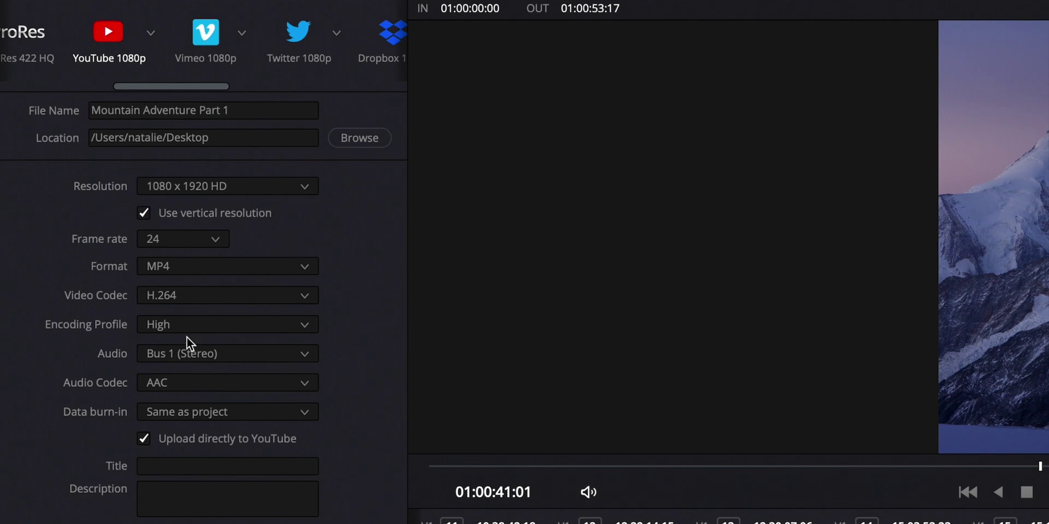
left_click(190, 326)
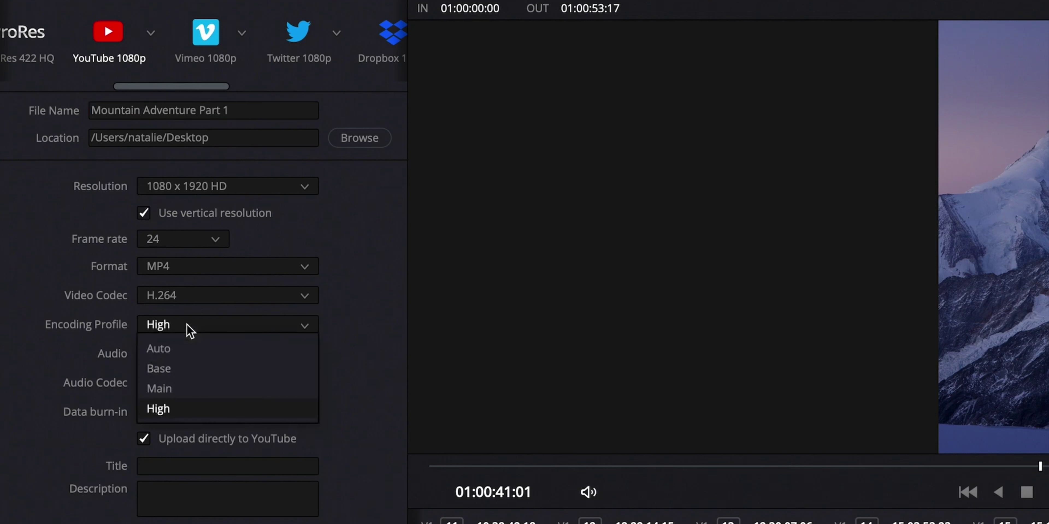
left_click(212, 369)
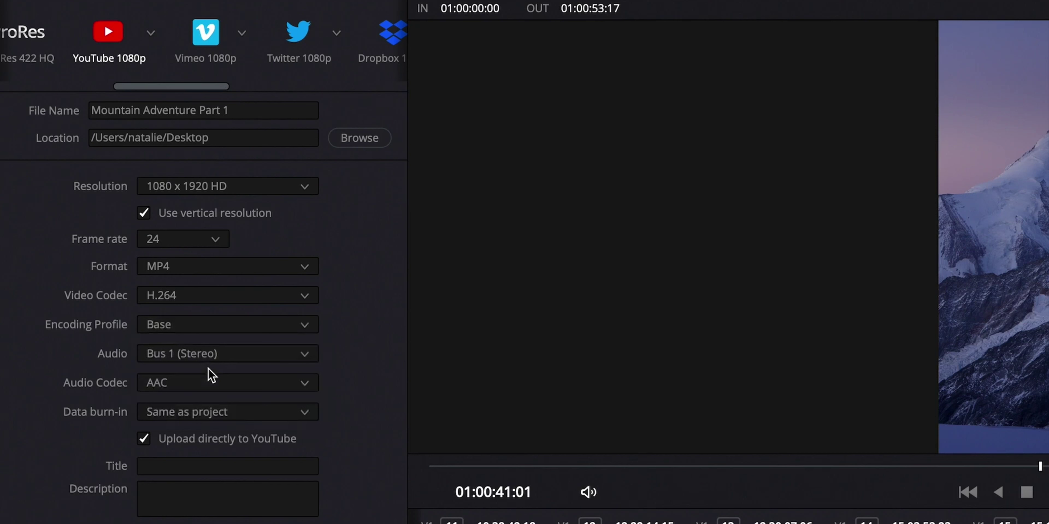
left_click(197, 327)
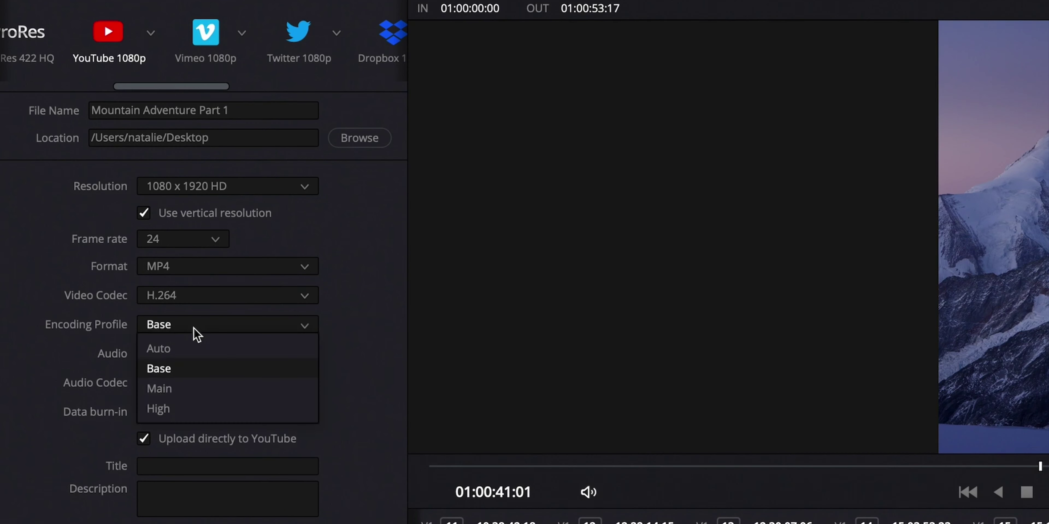
left_click(211, 409)
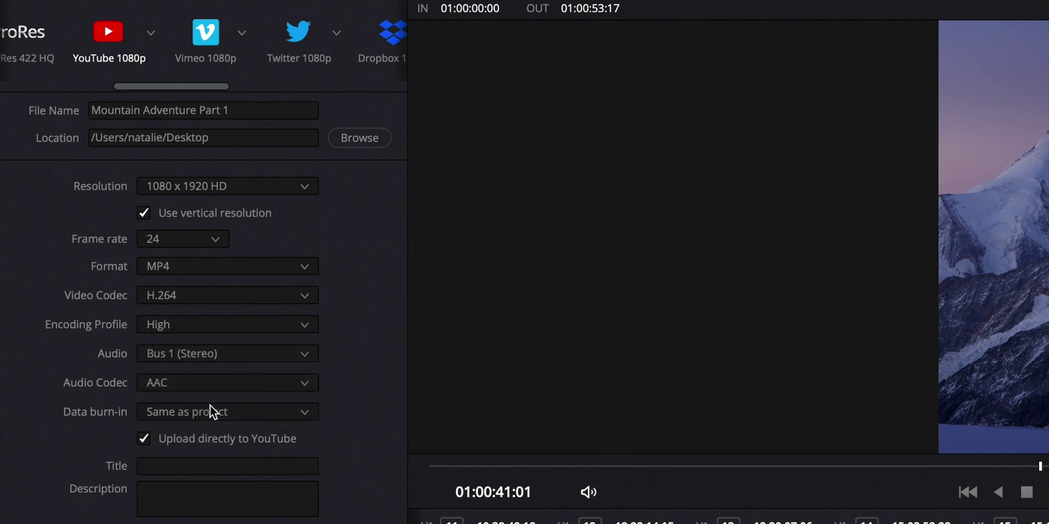
- Enter the YouTube title 'Mountain Adventure Part 1' and turn on thumbnail upload
left_click(234, 464)
type("Mountain A")
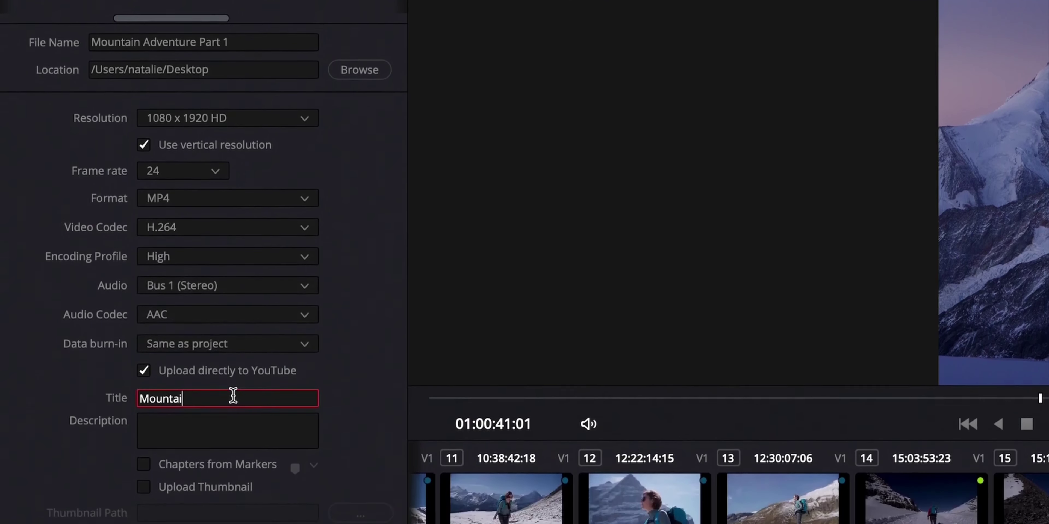
type("dventure Part 1")
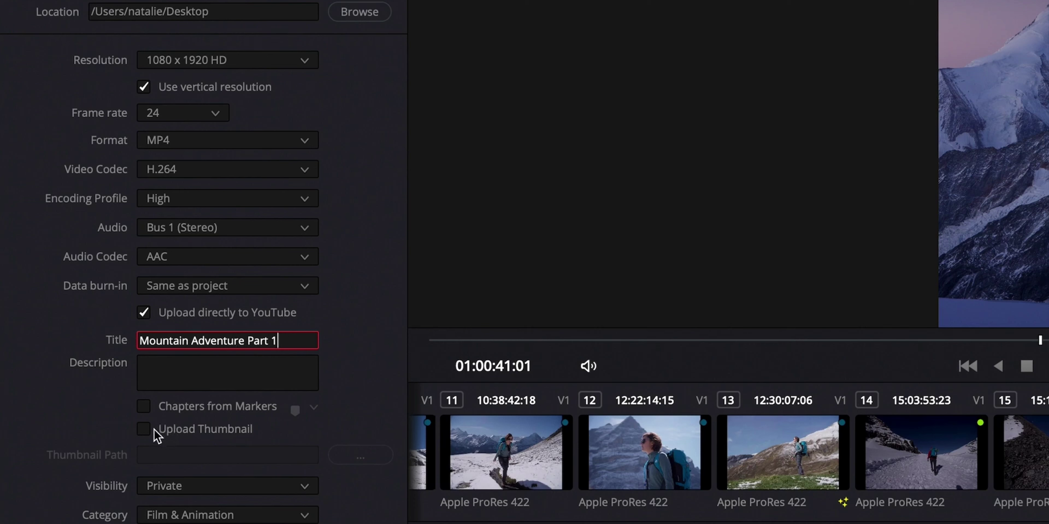
left_click(147, 429)
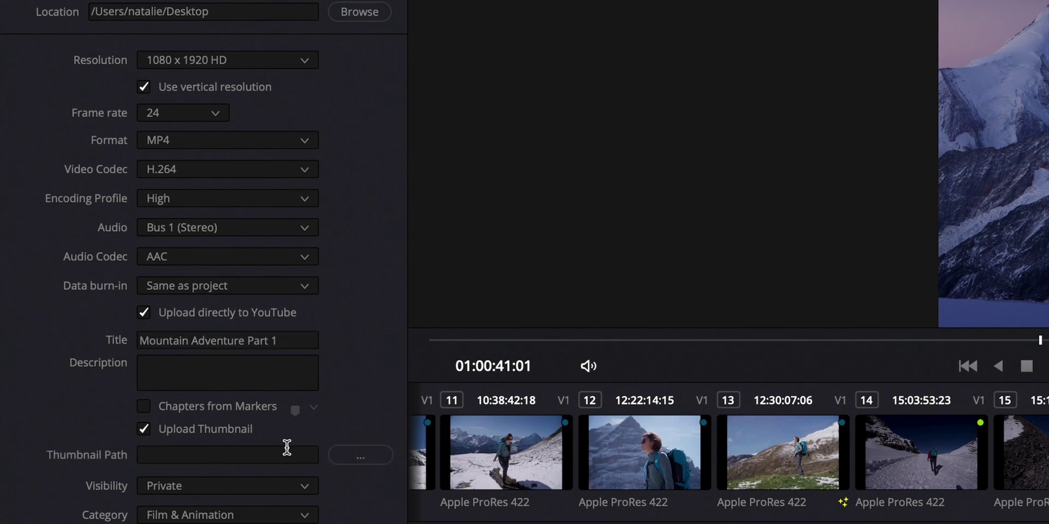
- Set Alpine Lake 1.png from the Movies folder as the YouTube thumbnail
left_click(354, 456)
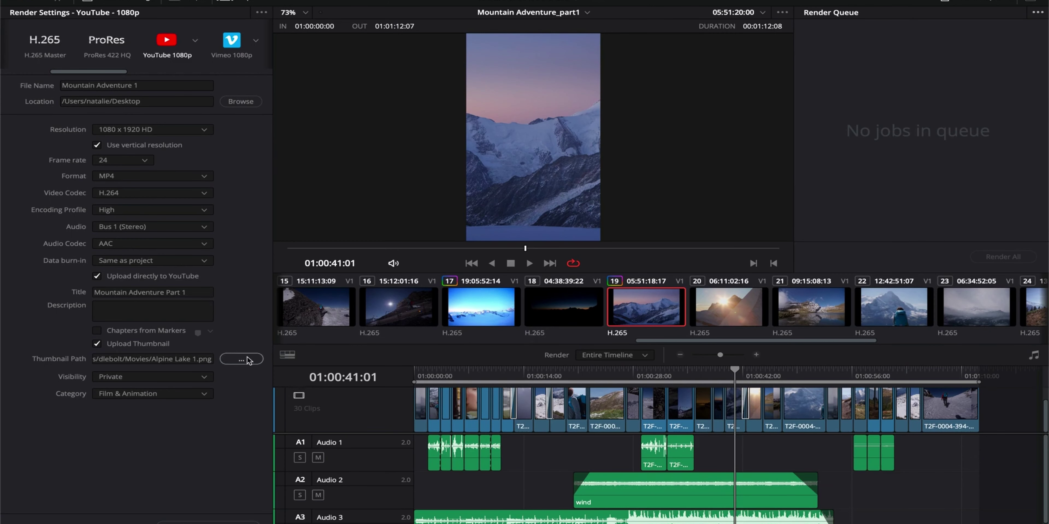
left_click(242, 360)
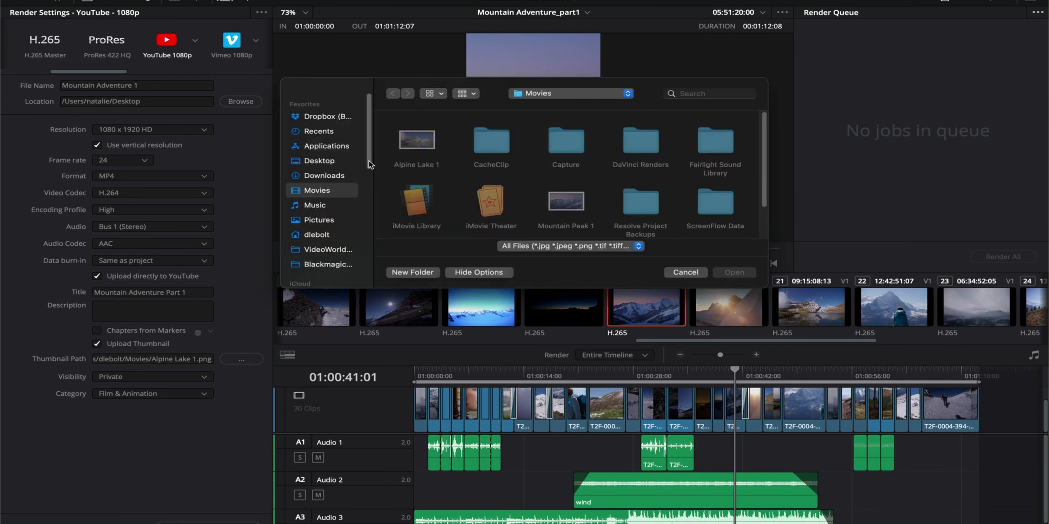
left_click(412, 147)
left_click(725, 269)
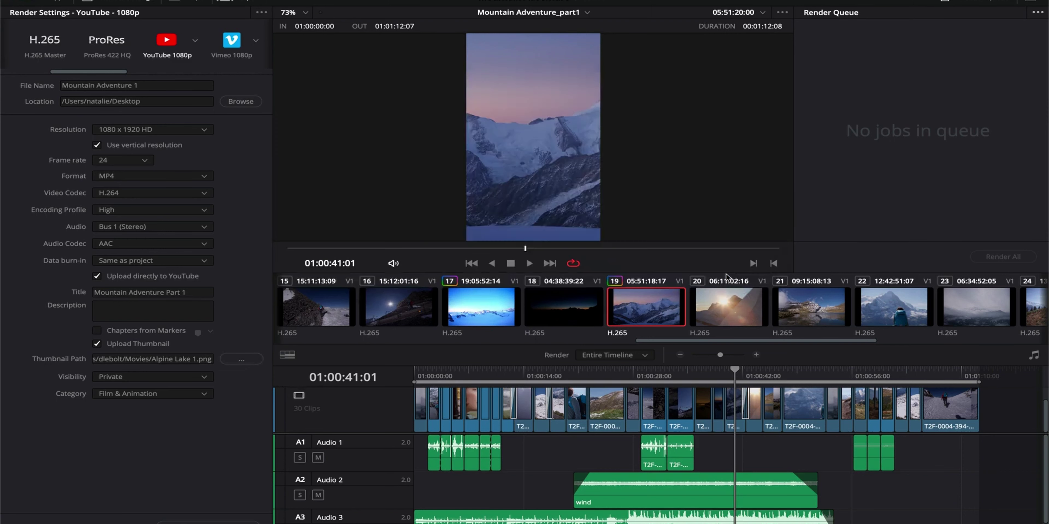